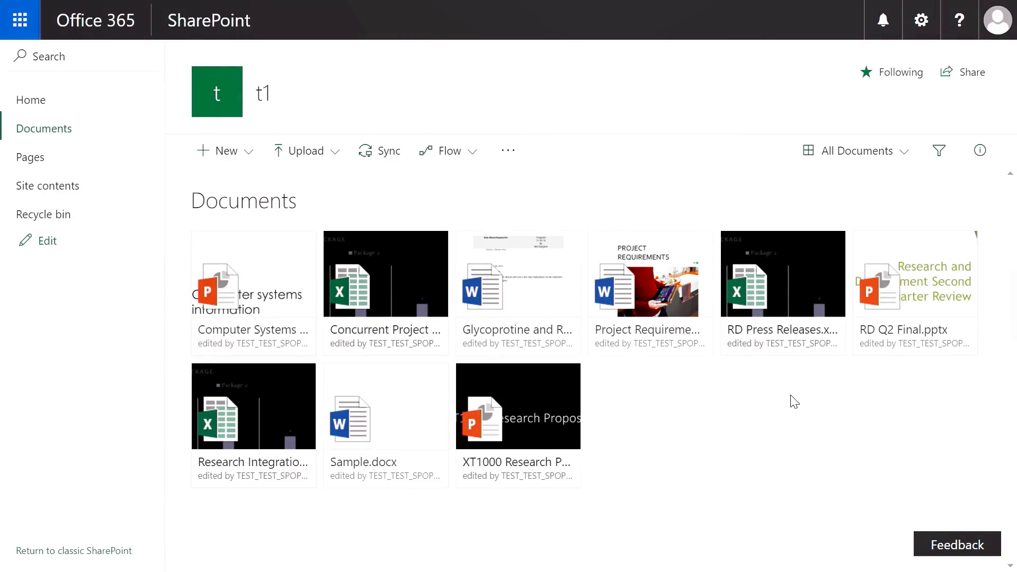
# - Select the Word document tile, view its Open options, then dismiss the menu
pyautogui.click(566, 245)
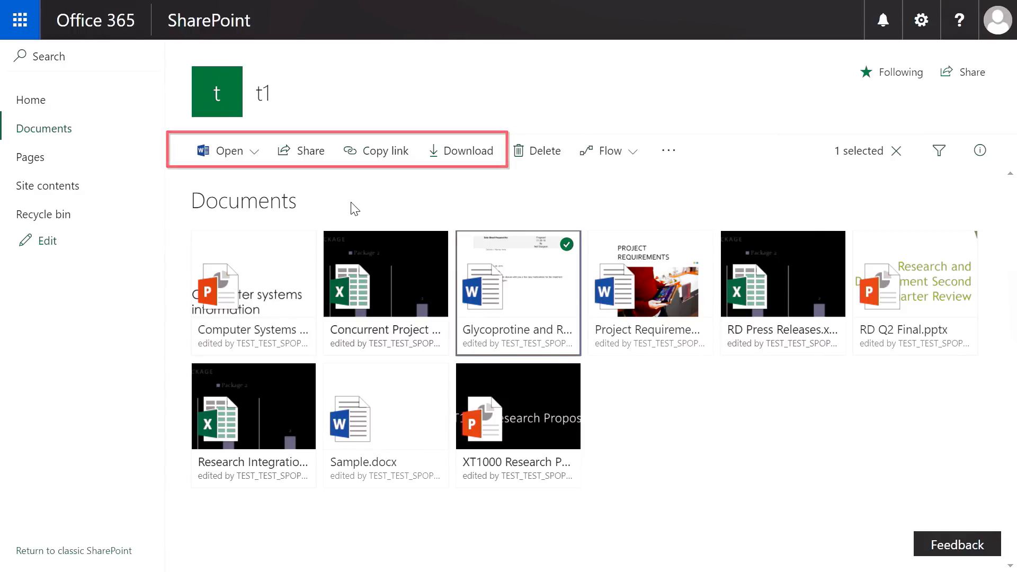
pyautogui.click(265, 164)
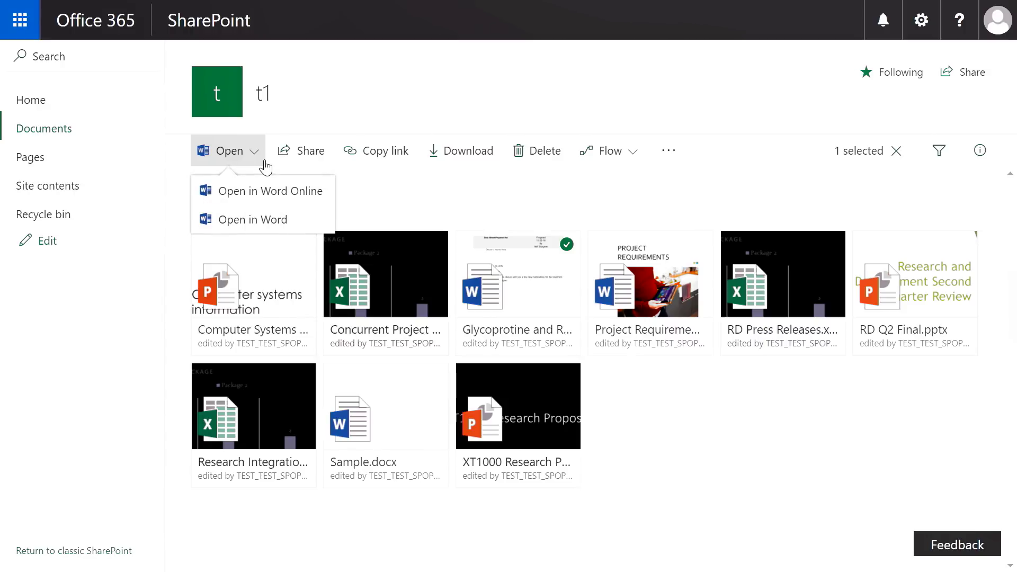
pyautogui.click(456, 185)
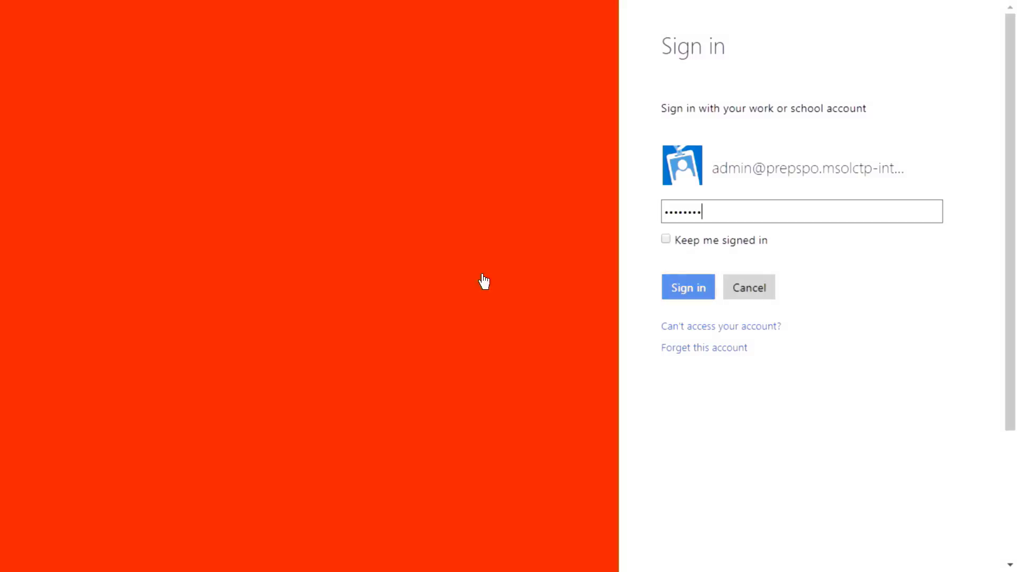
# - Submit the entered password to sign in to the team site
pyautogui.press('Return')
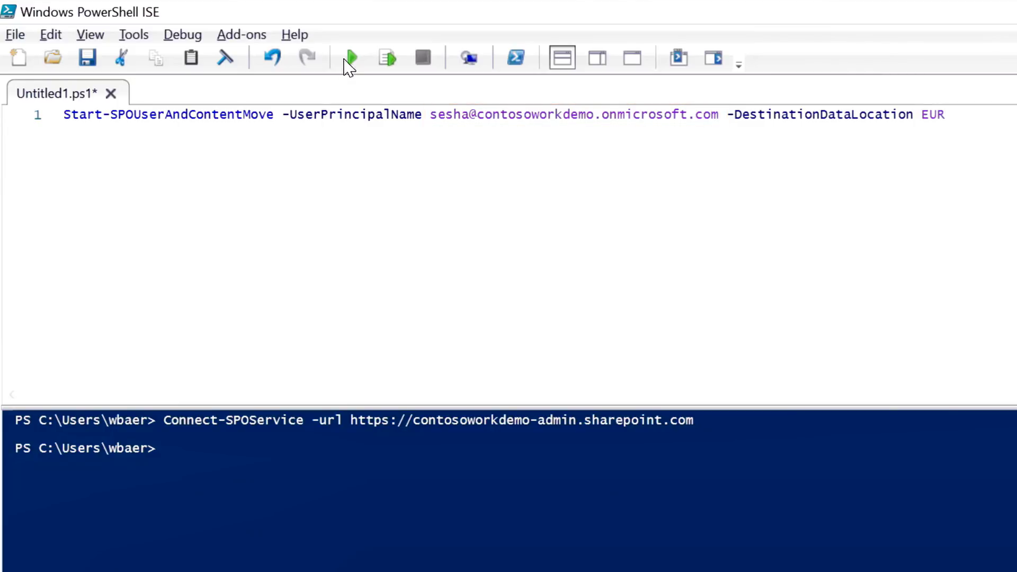
# - Run the Start-SPOUserAndContentMove script and switch to the Edge OneDrive window
pyautogui.click(350, 61)
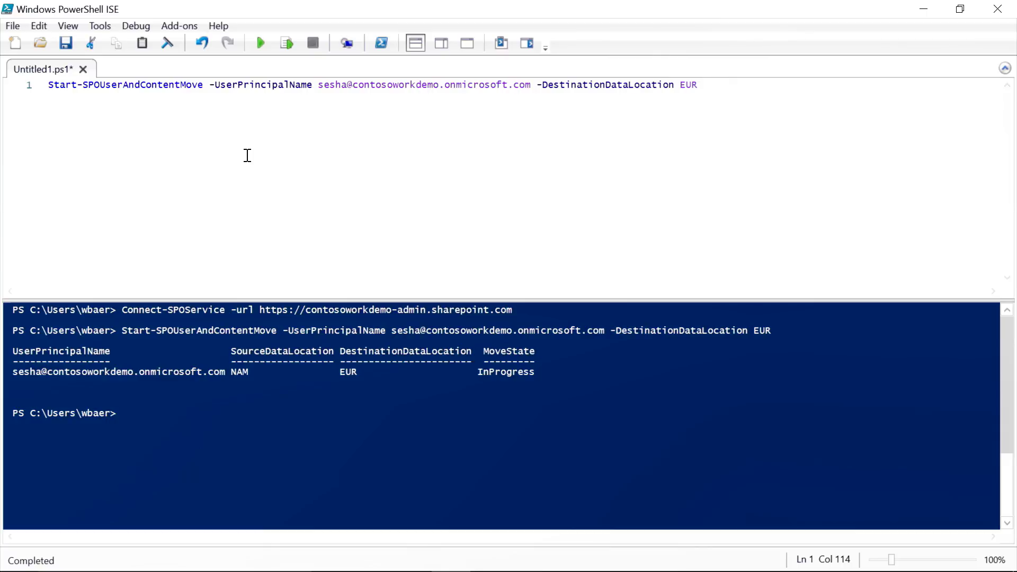
pyautogui.hotkey('alt', 'Tab')
pyautogui.press('Tab')
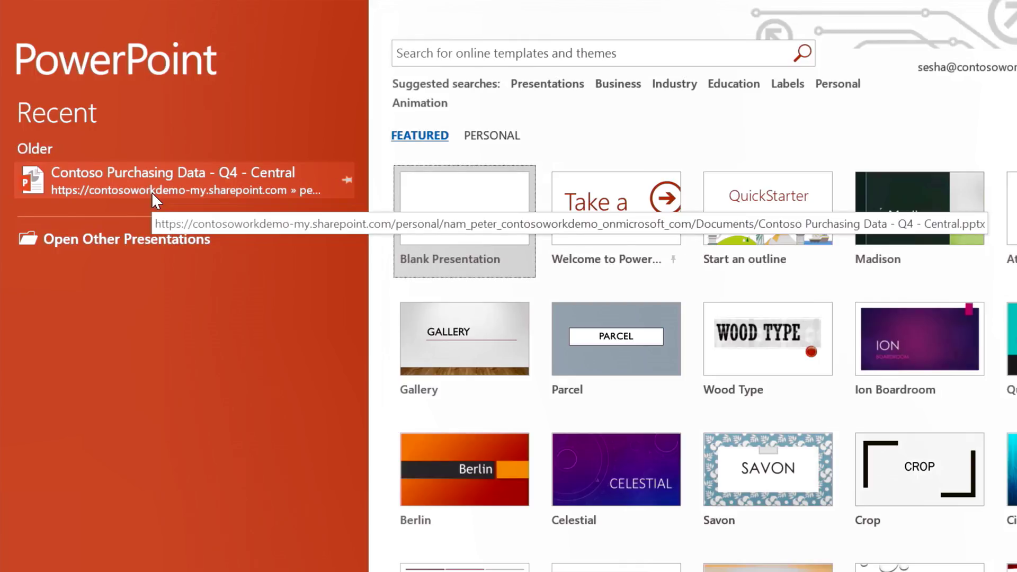
# - Open the Contoso Purchasing Data - Q4 - Central presentation, then proceed to Office 365 sign-in in the Migration Tool
pyautogui.click(151, 192)
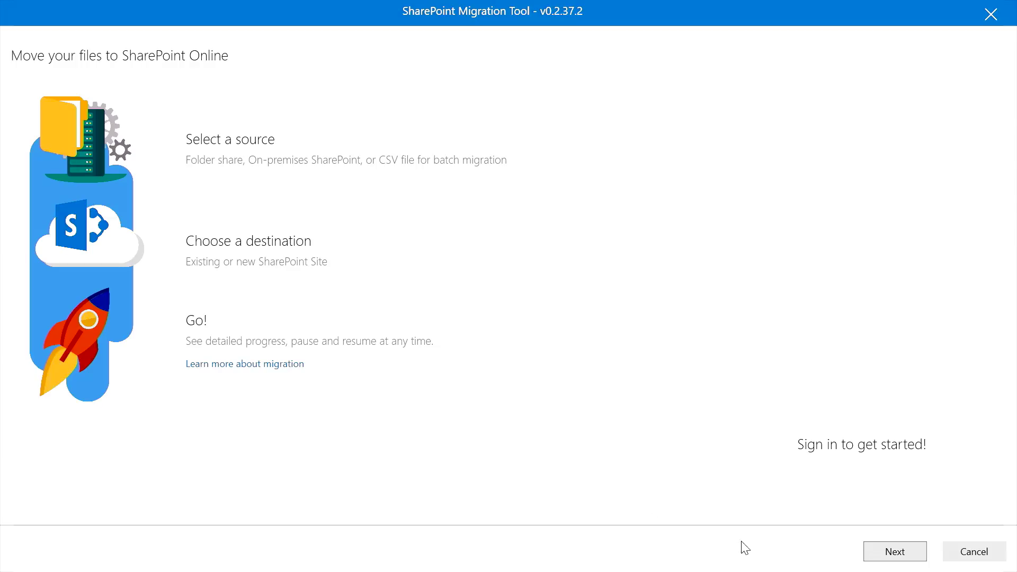
pyautogui.click(881, 555)
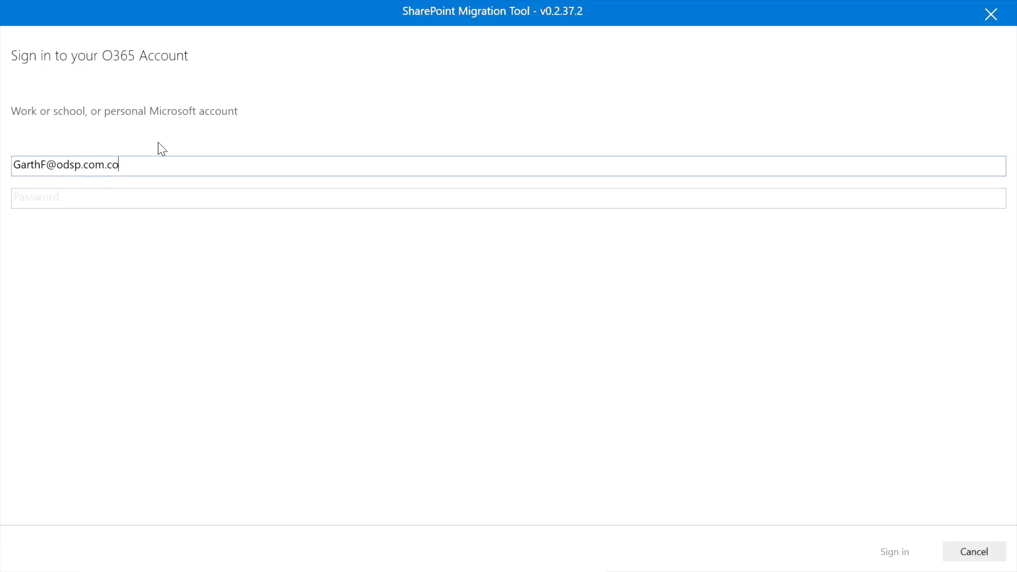
# - Enter the account password and sign in to Office 365 in SharePoint Migration Tool
pyautogui.press('Tab')
pyautogui.write('p')
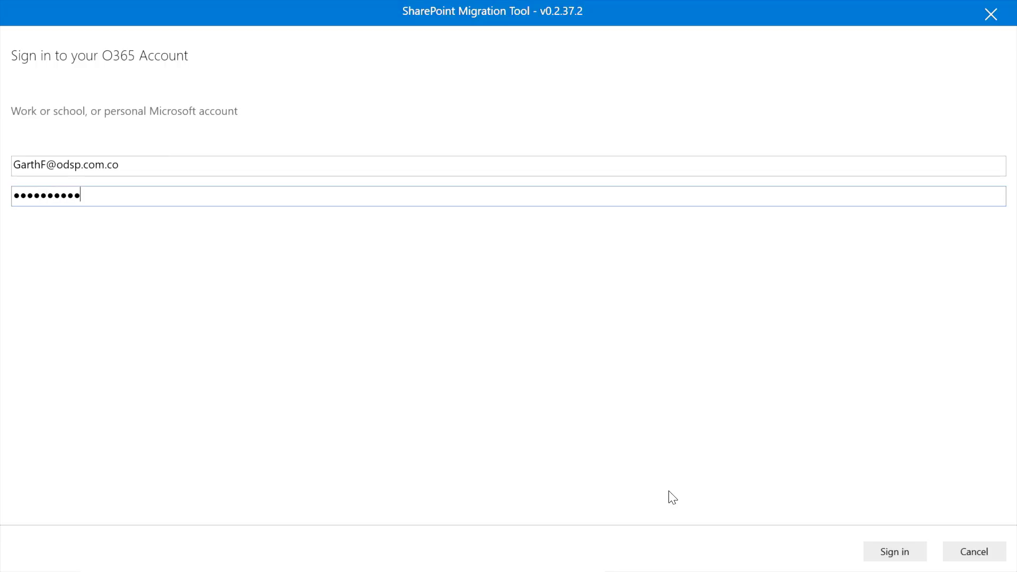
pyautogui.click(867, 555)
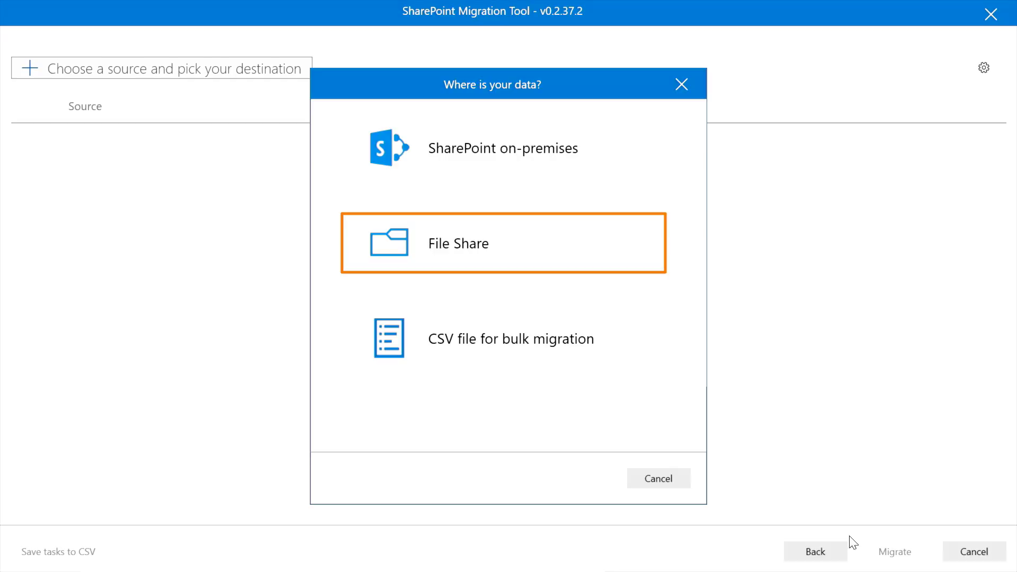
# - Choose File share as the source and select the desktop Contoso Documents folder
pyautogui.click(572, 254)
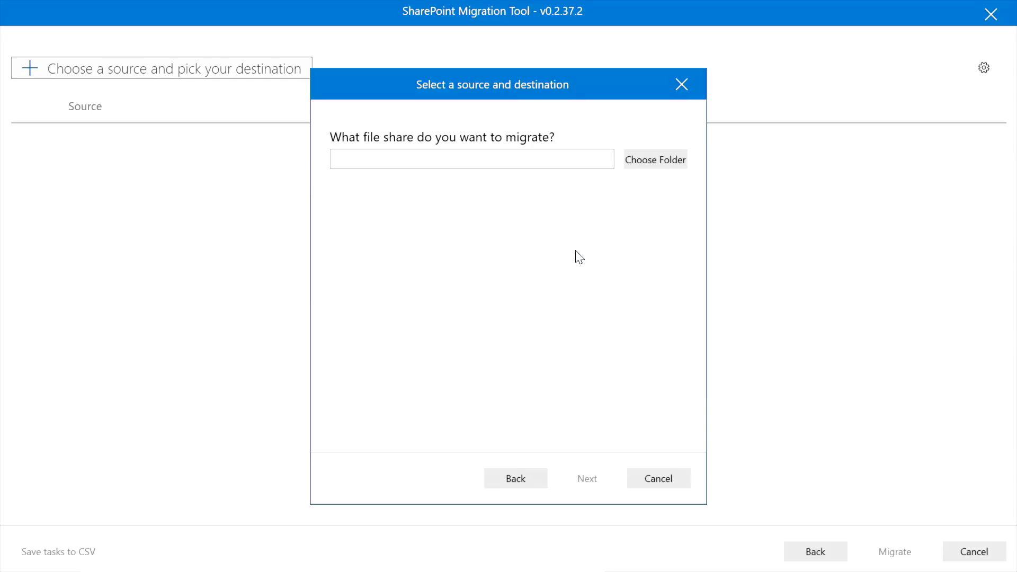
pyautogui.click(636, 165)
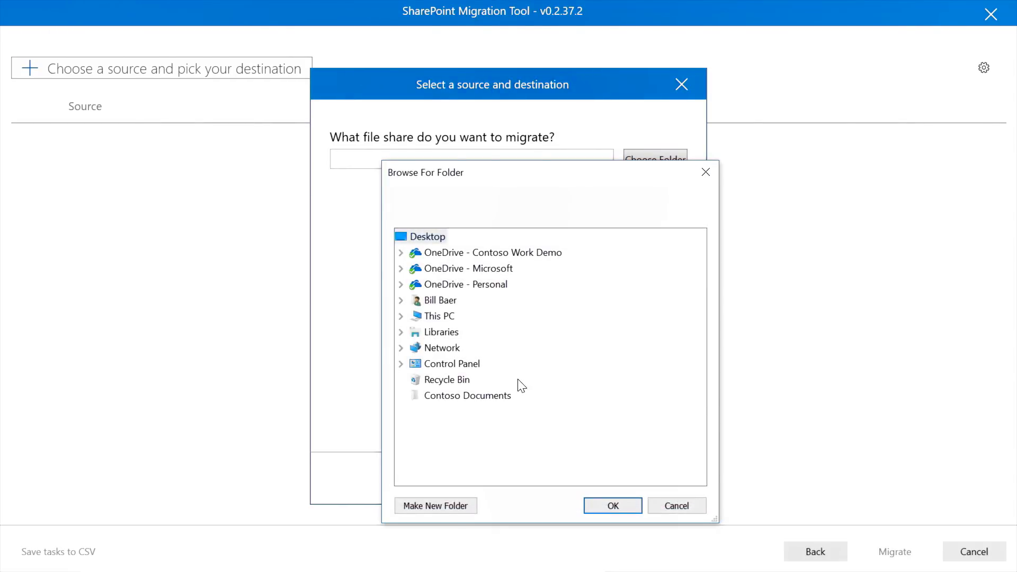
pyautogui.click(508, 396)
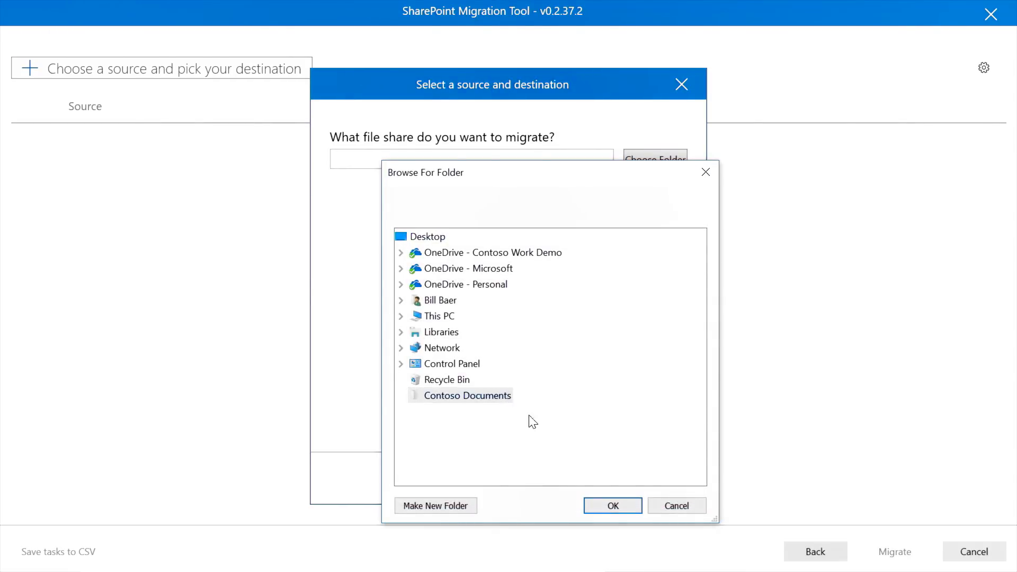
pyautogui.click(612, 508)
pyautogui.click(600, 490)
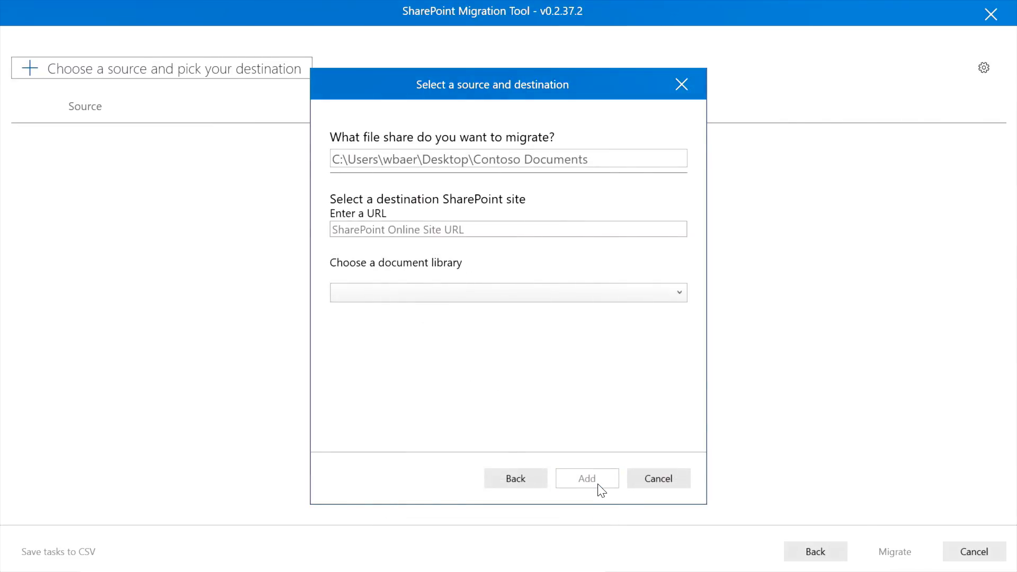
# - Set the OneDrive site's Documents library as destination, add the task and start migrating
pyautogui.click(579, 229)
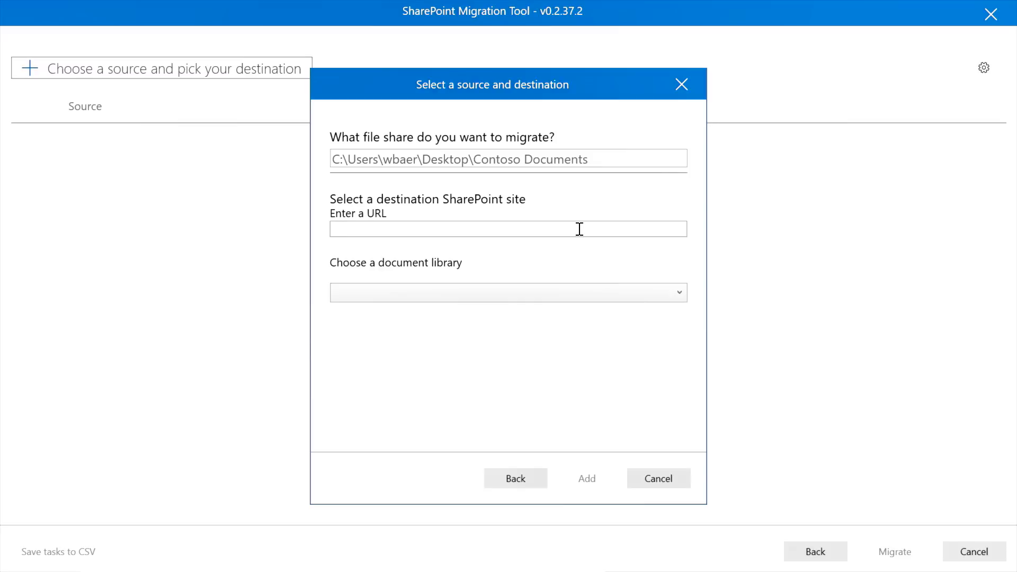
pyautogui.write('https://odsp-my.sharepoint.com/personal/garthf_odsp_com_co/')
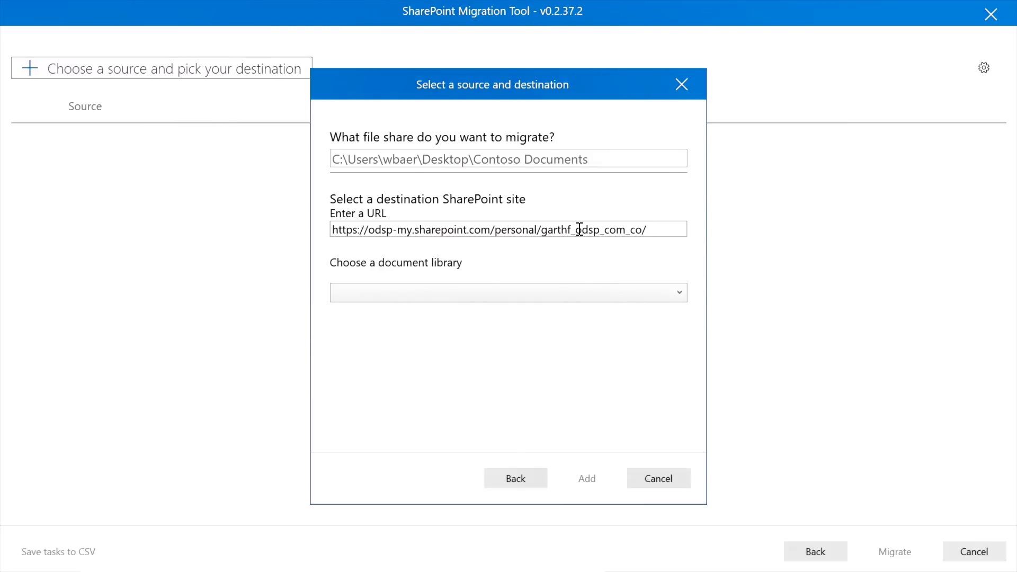
pyautogui.click(554, 285)
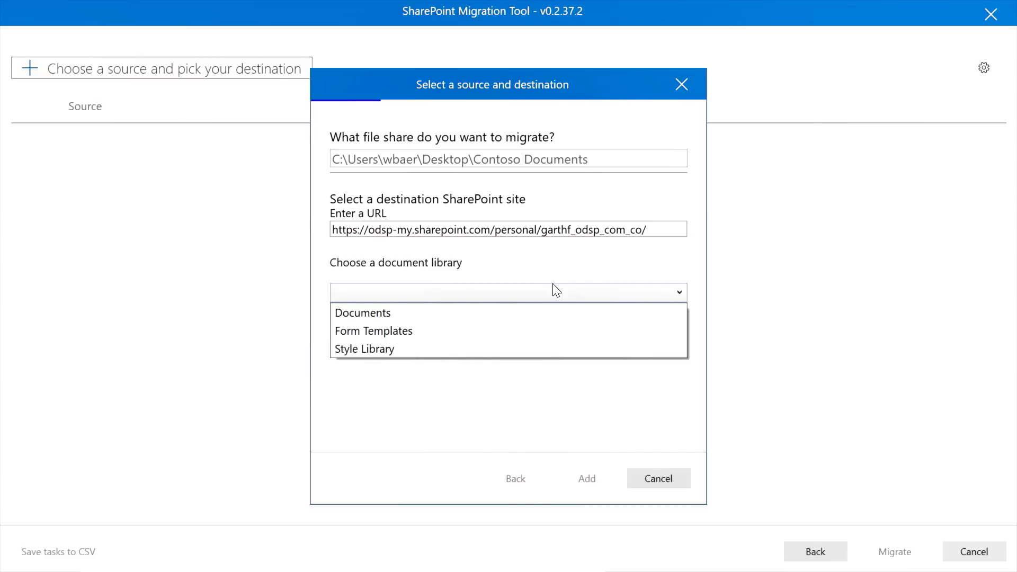
pyautogui.click(547, 318)
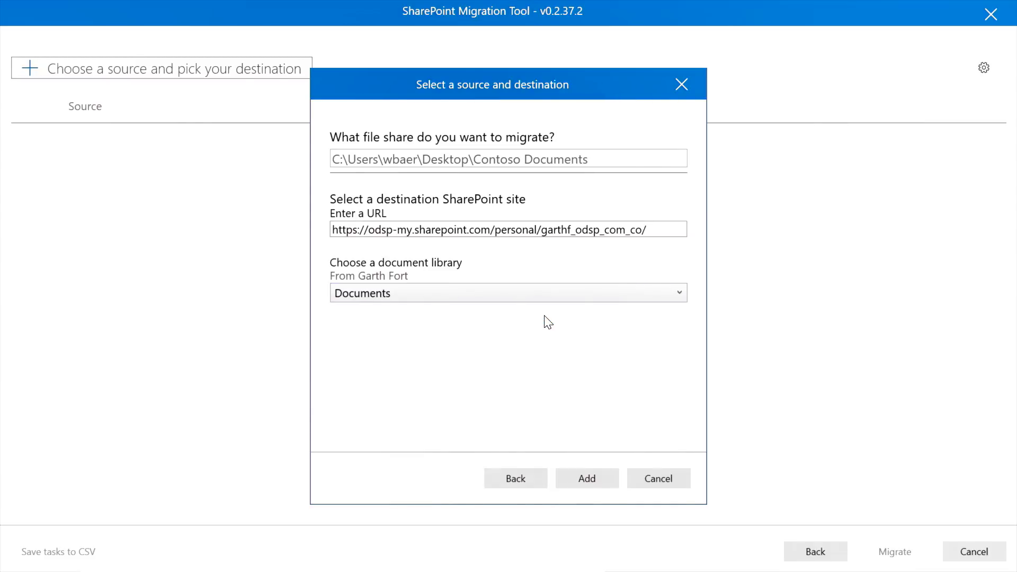
pyautogui.click(607, 483)
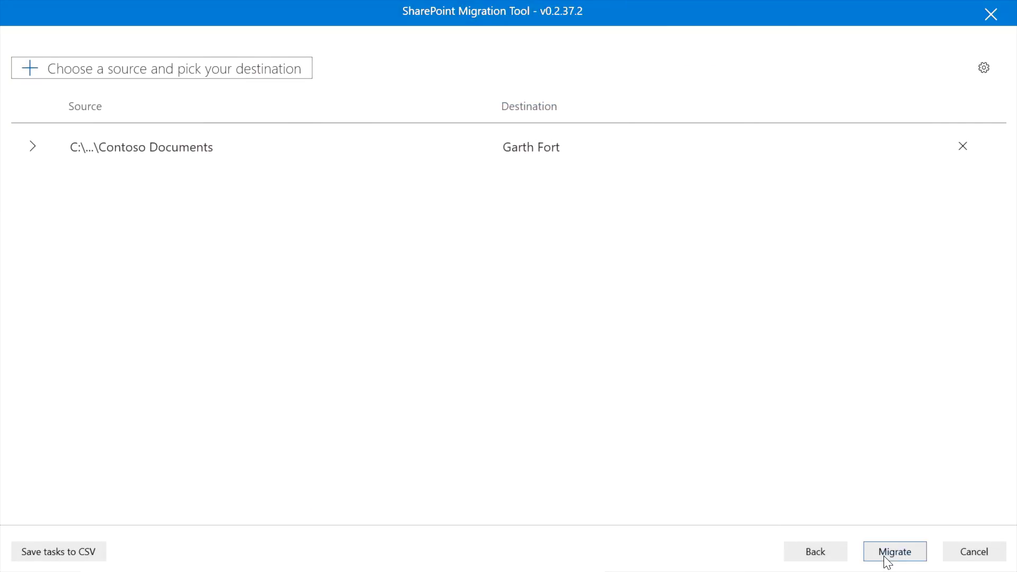
pyautogui.click(894, 551)
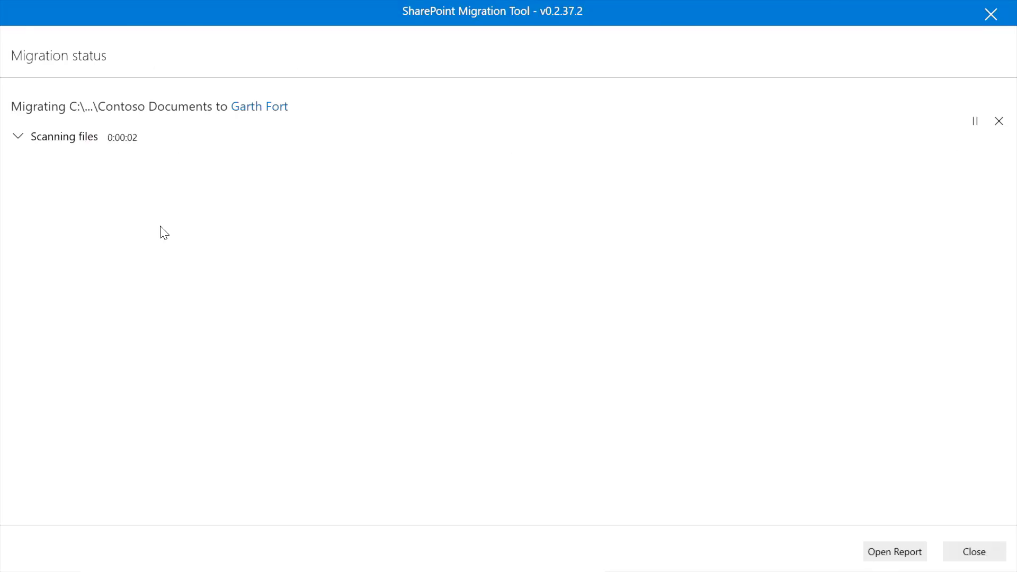
# - Expand the migration status row to show file and byte counts
pyautogui.click(19, 139)
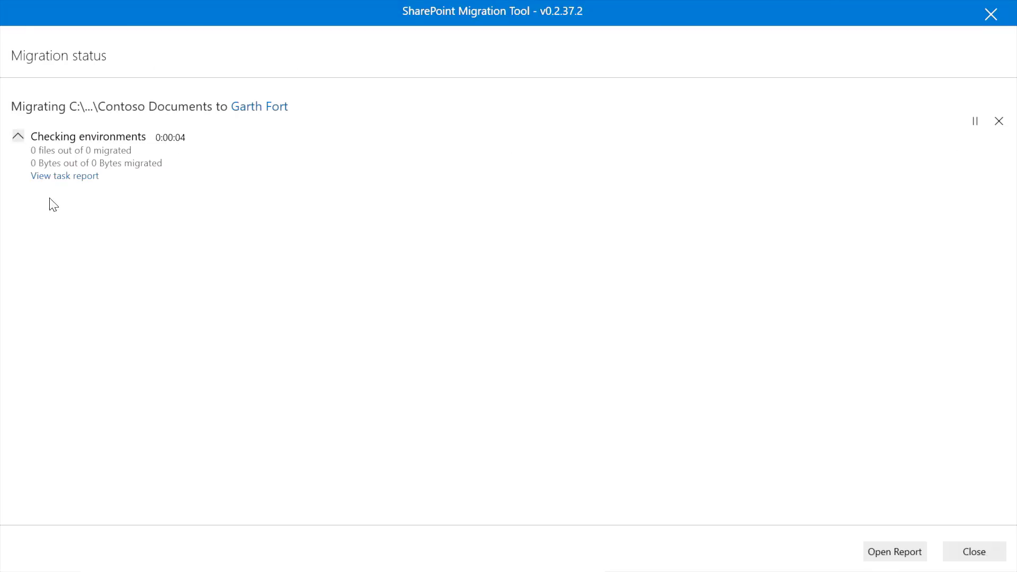